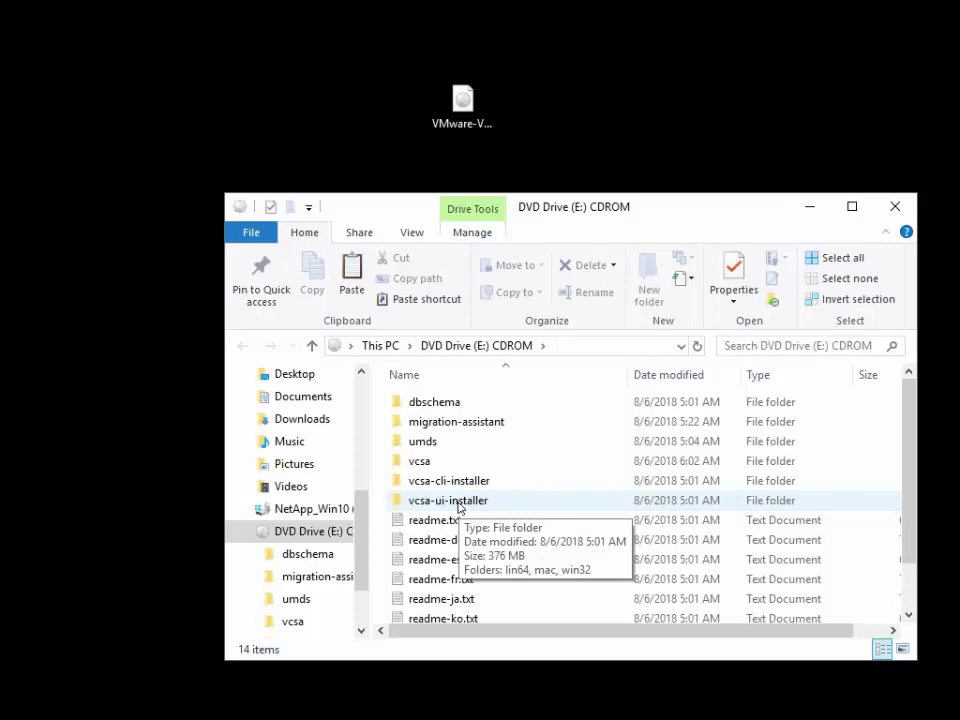
- Run installer.exe from the vcsa-ui-installer\win32 folder to open the vCenter Server Appliance 6.5 Installer
{"action": "double_click", "coordinate": [459, 505]}
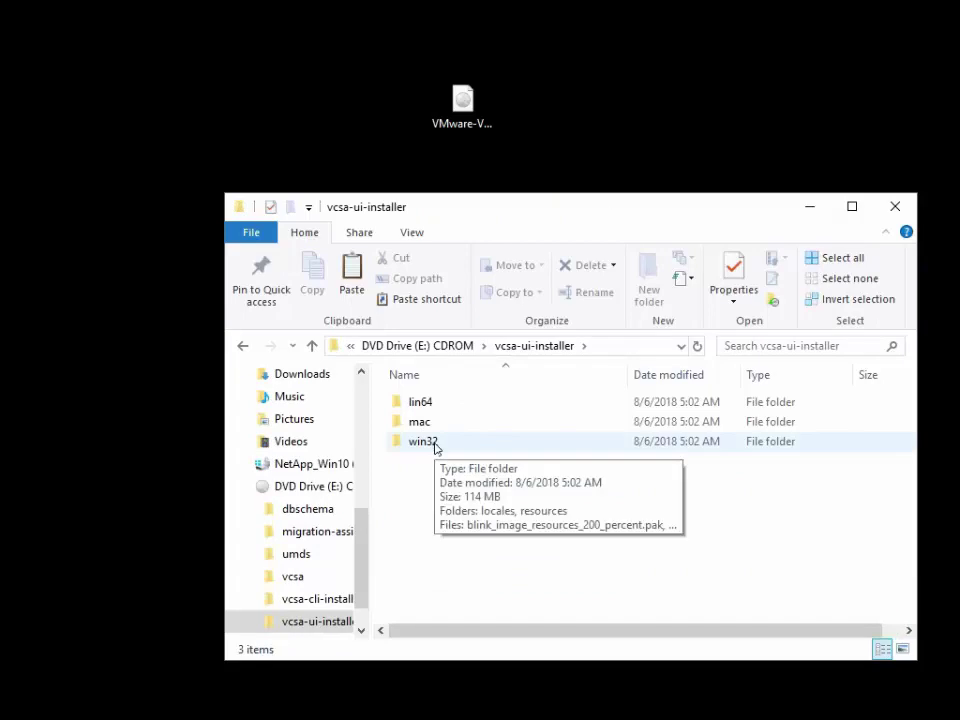
{"action": "double_click", "coordinate": [430, 442]}
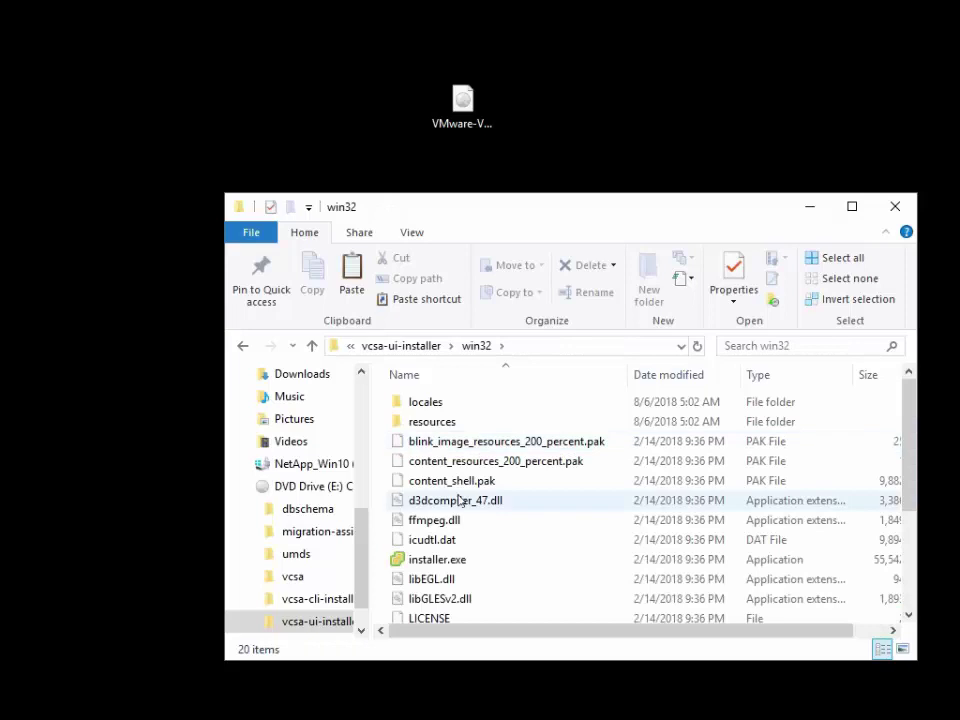
{"action": "double_click", "coordinate": [436, 562]}
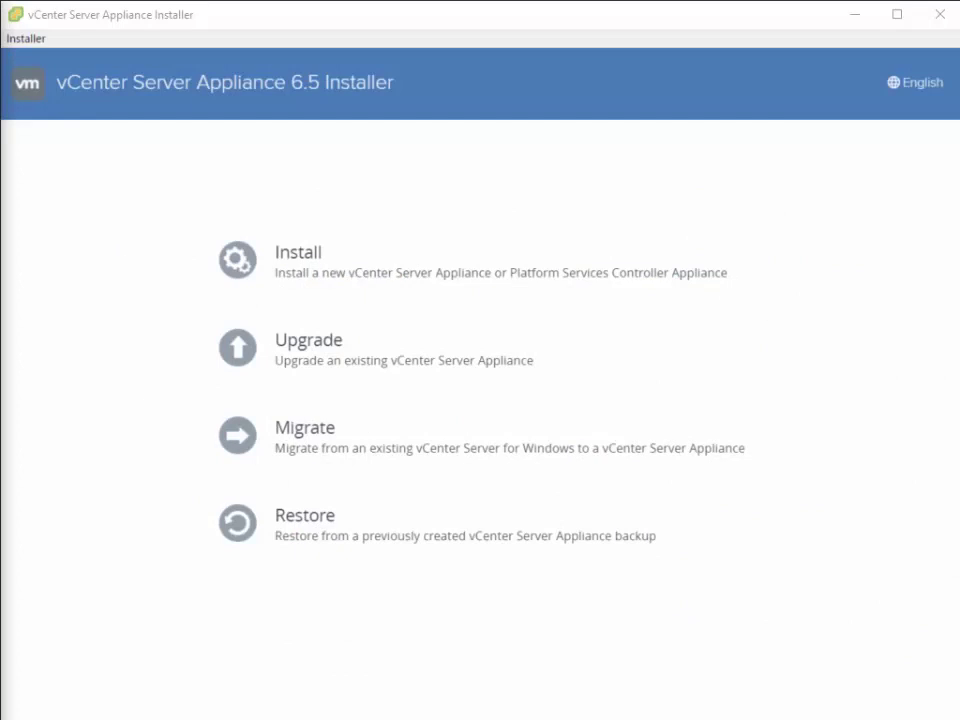
- Choose Upgrade and accept the license agreement terms
{"action": "left_click", "coordinate": [312, 359]}
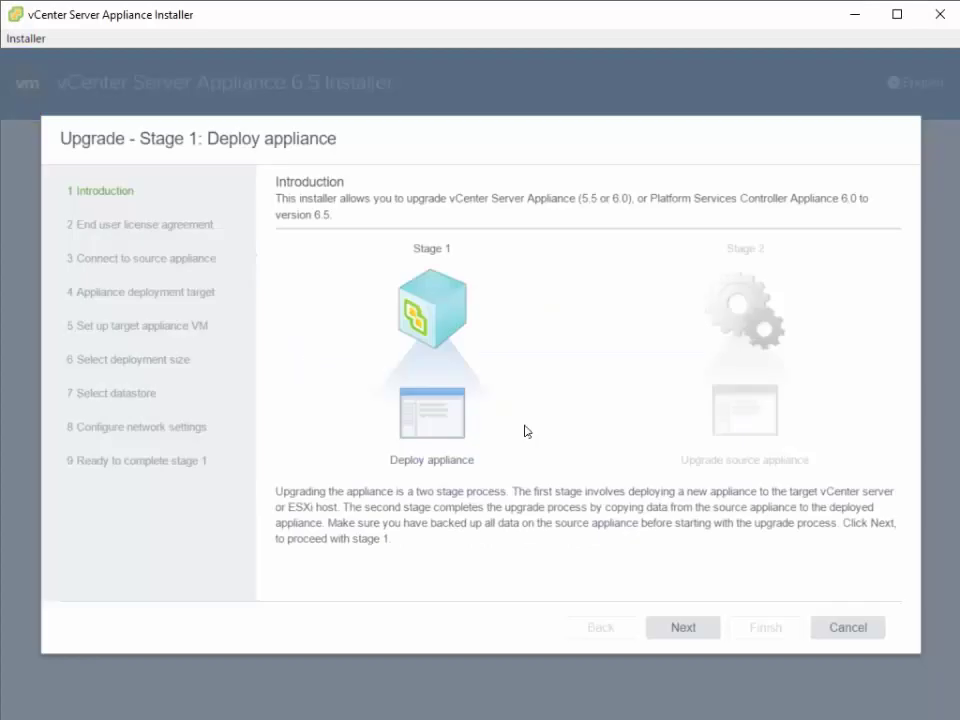
{"action": "left_click", "coordinate": [681, 628]}
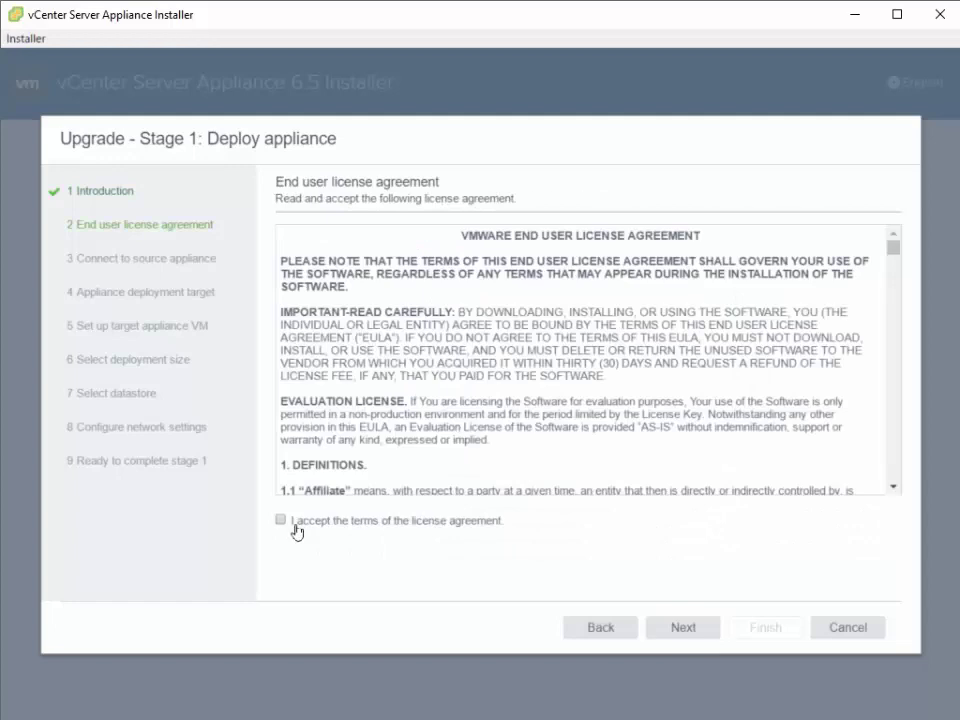
{"action": "left_click", "coordinate": [296, 529]}
{"action": "left_click", "coordinate": [683, 628]}
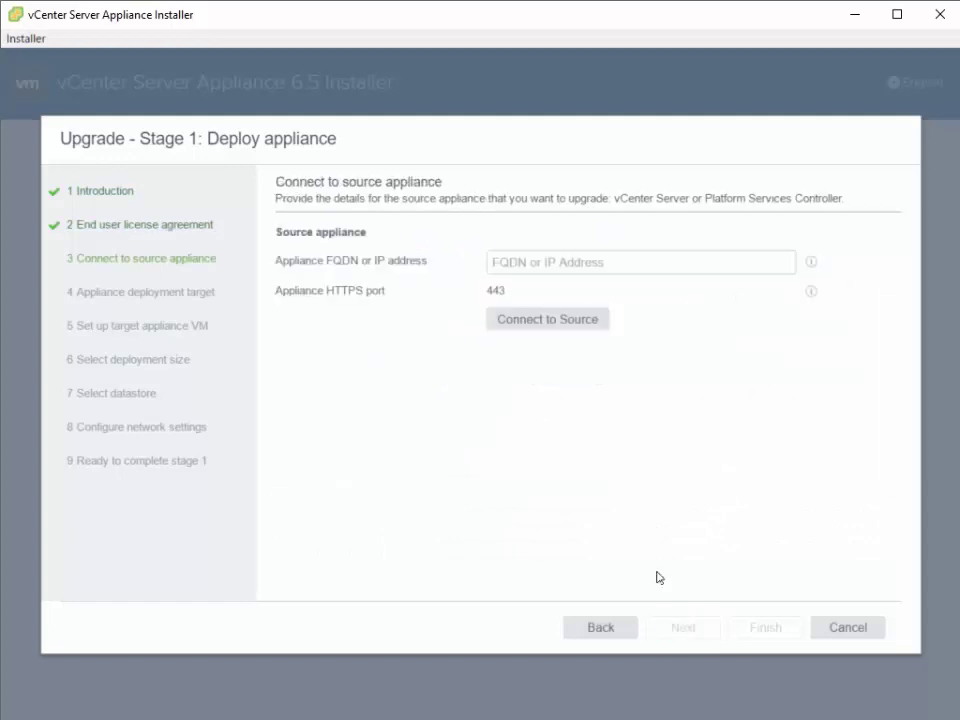
- Connect to source appliance vcenter.hci.local and enter its SSO and root passwords
{"action": "left_click", "coordinate": [530, 265]}
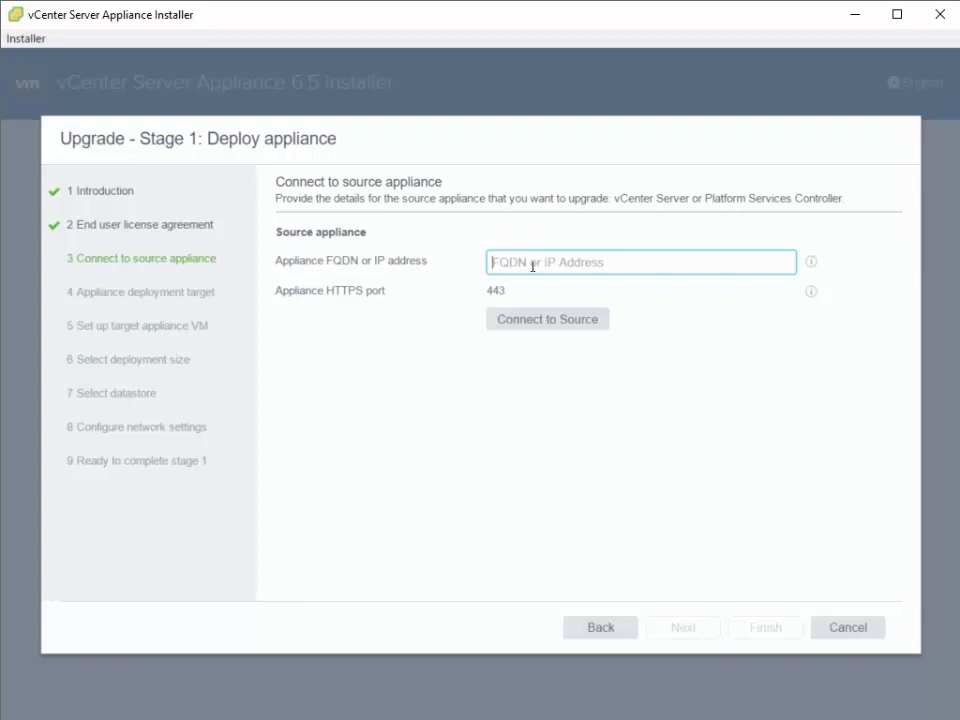
{"action": "type", "text": "vcenterh"}
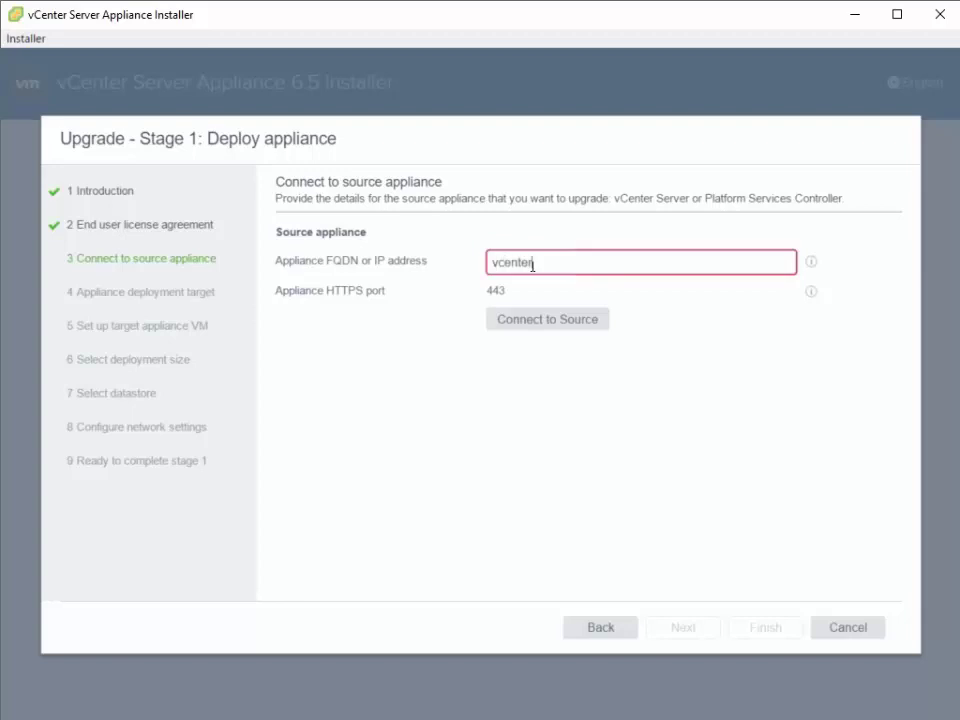
{"action": "type", "text": "ci"}
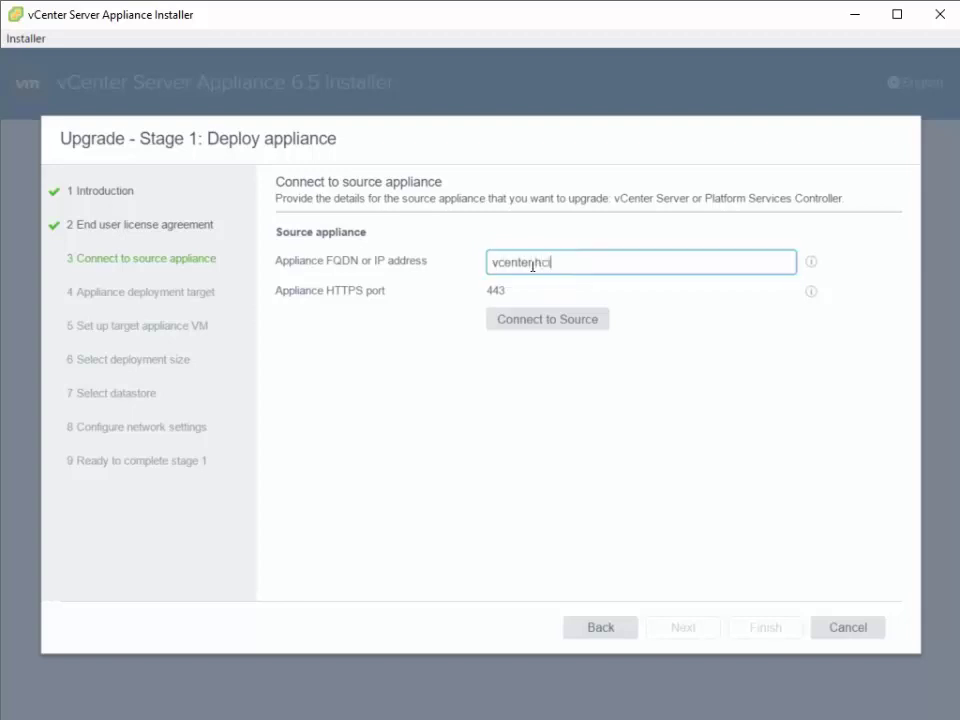
{"action": "type", "text": ".local"}
{"action": "left_click", "coordinate": [535, 323]}
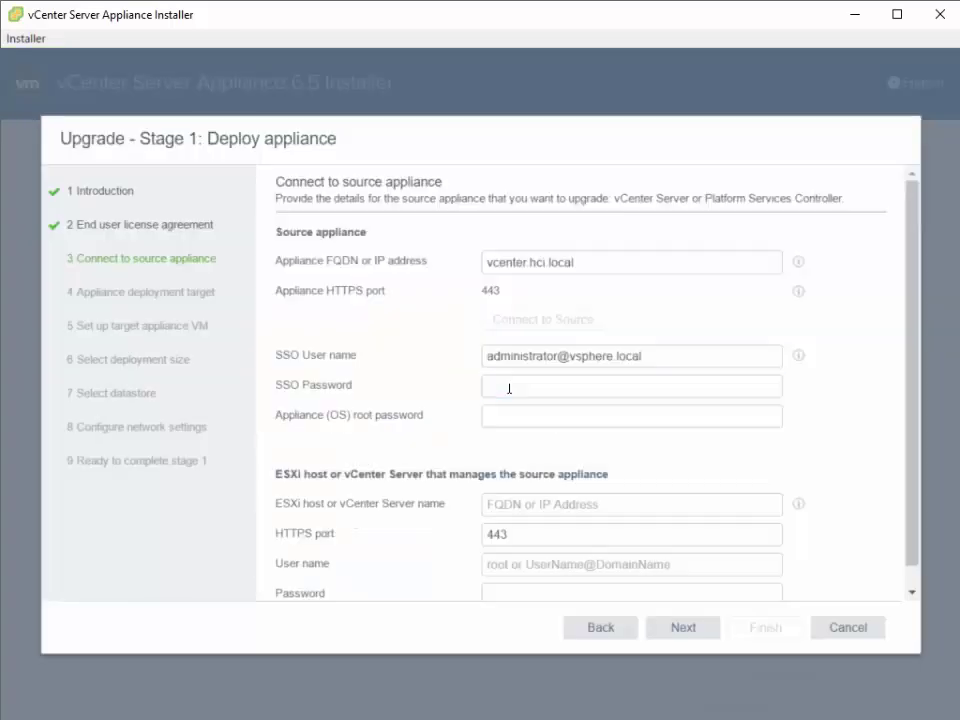
{"action": "left_click", "coordinate": [508, 387]}
{"action": "type", "text": "VMware123!"}
{"action": "key", "text": "Tab"}
{"action": "type", "text": "VMware123!"}
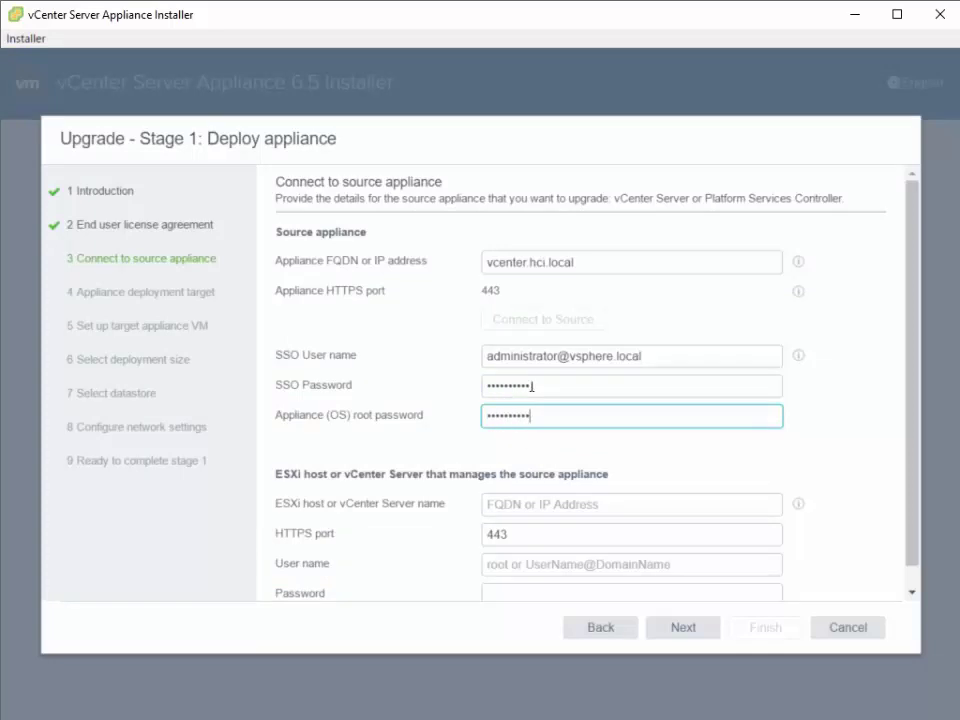
- Give managing ESXi host 10.61.91.140 with user root and password, accepting its certificate
{"action": "left_click", "coordinate": [525, 511]}
{"action": "type", "text": "10.61.91.140"}
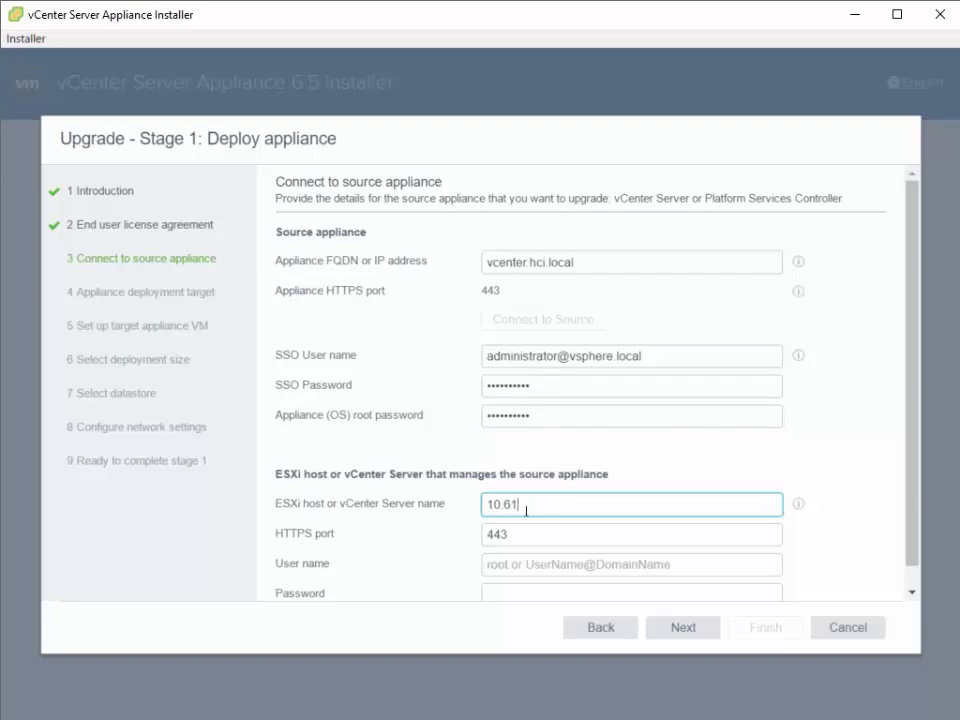
{"action": "key", "text": "Tab"}
{"action": "key", "text": "Tab"}
{"action": "type", "text": "root"}
{"action": "key", "text": "Tab"}
{"action": "type", "text": "•••••••••"}
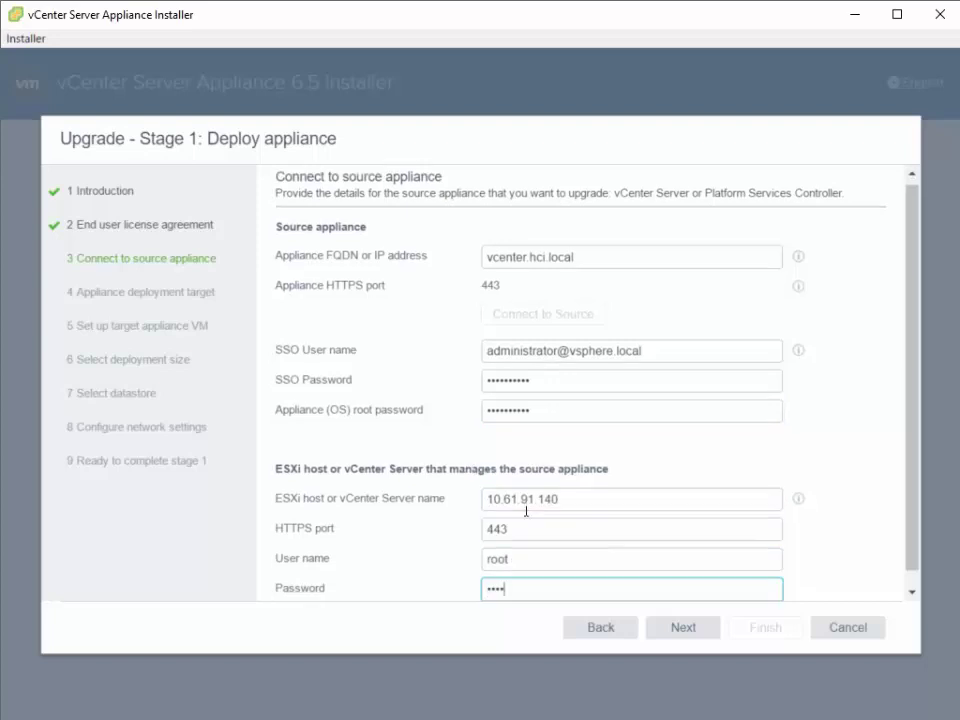
{"action": "type", "text": "•"}
{"action": "left_click", "coordinate": [685, 628]}
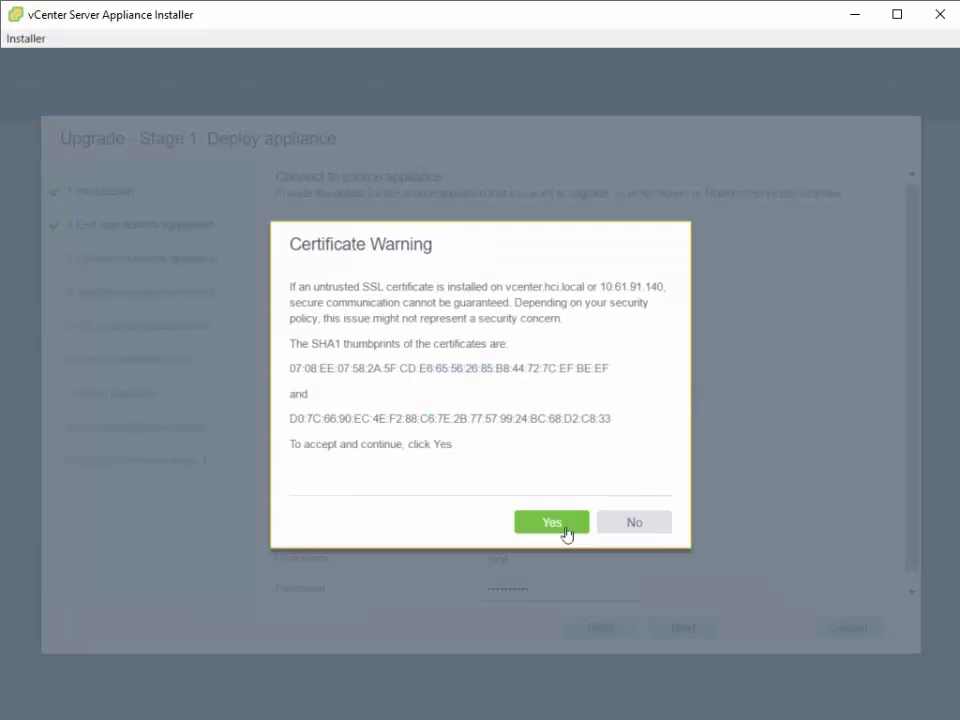
{"action": "left_click", "coordinate": [552, 523]}
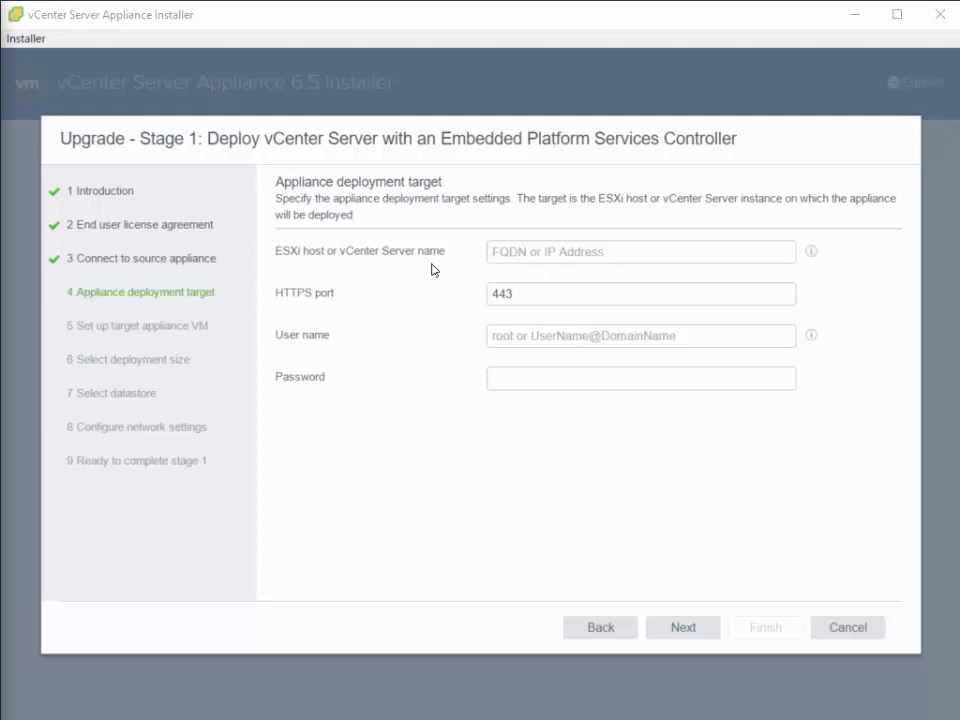
- Target ESXi host 10.61.91.140 as root with its password, accepting the host certificate
{"action": "left_click", "coordinate": [516, 260]}
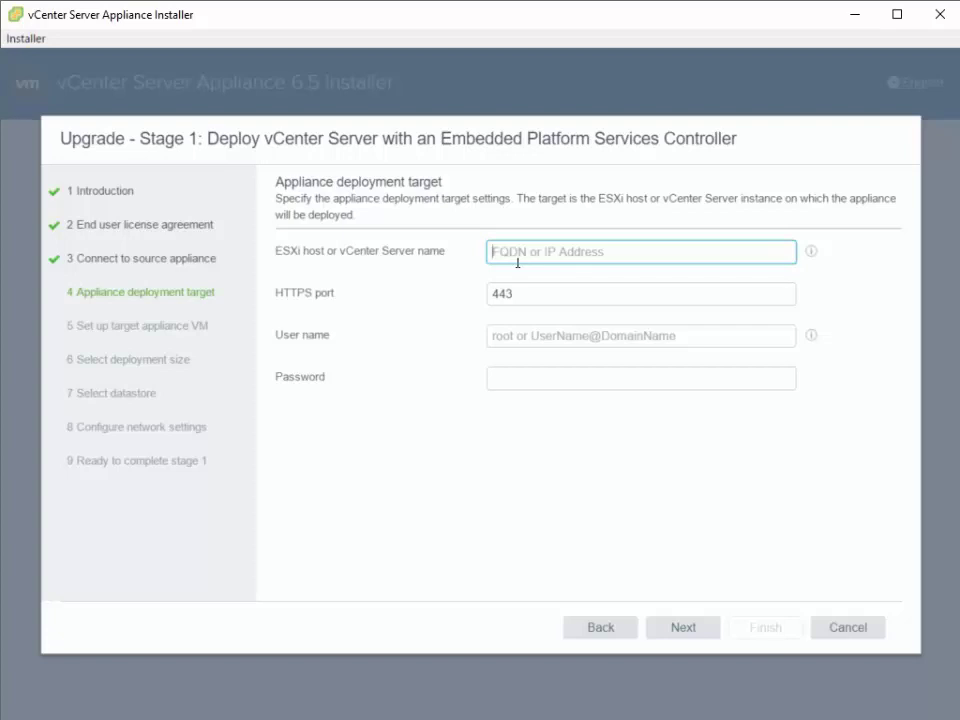
{"action": "type", "text": "10"}
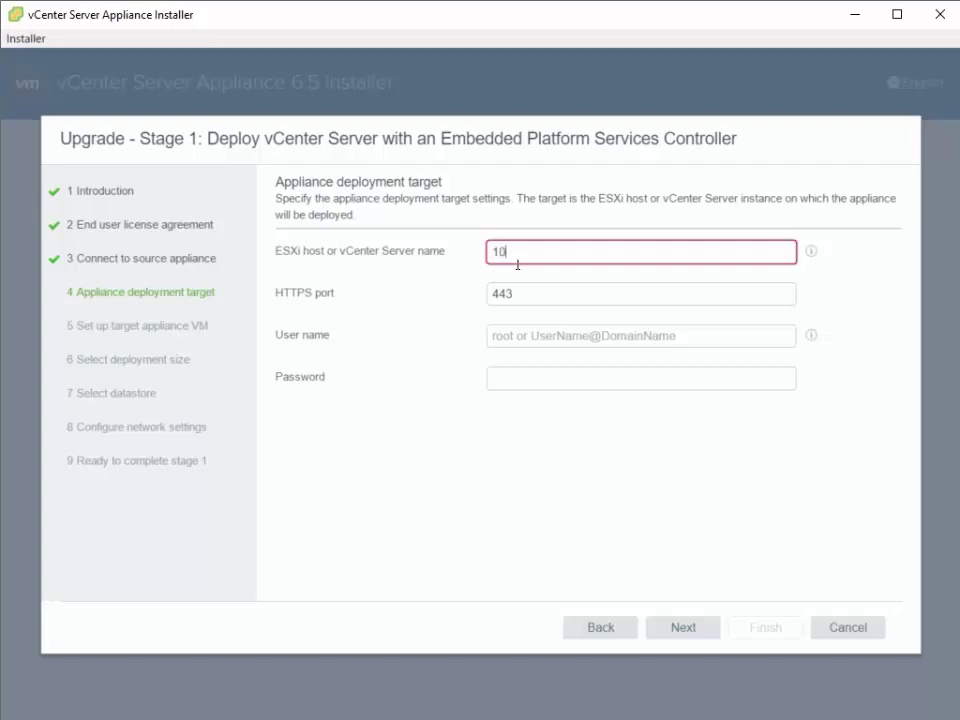
{"action": "type", "text": ".61.91.140"}
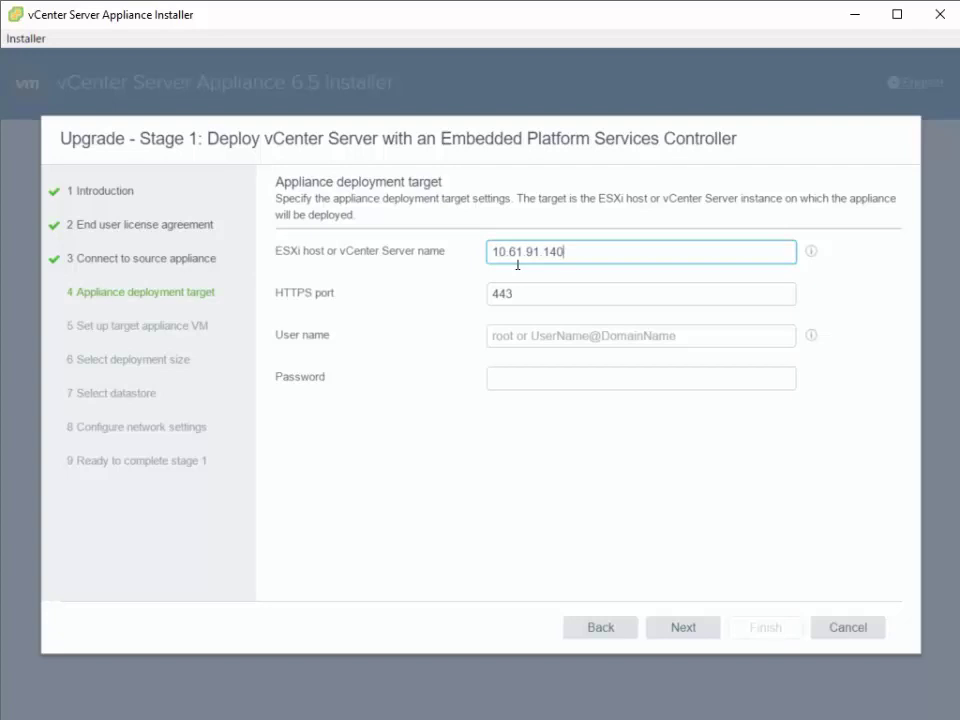
{"action": "left_click", "coordinate": [521, 338]}
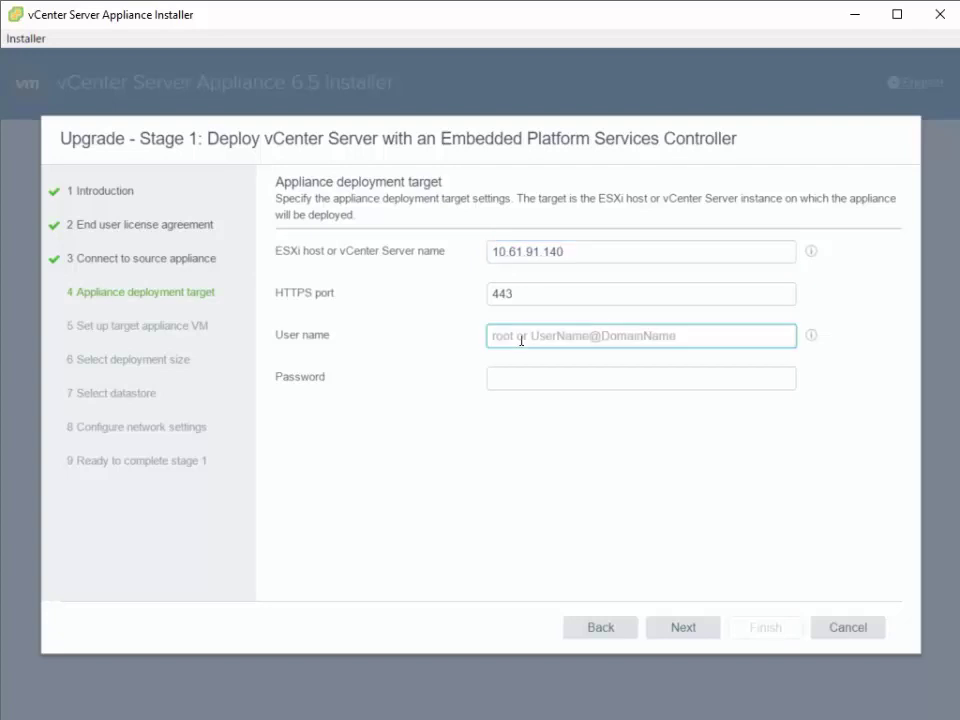
{"action": "type", "text": "root"}
{"action": "key", "text": "Tab"}
{"action": "type", "text": "••••••••••"}
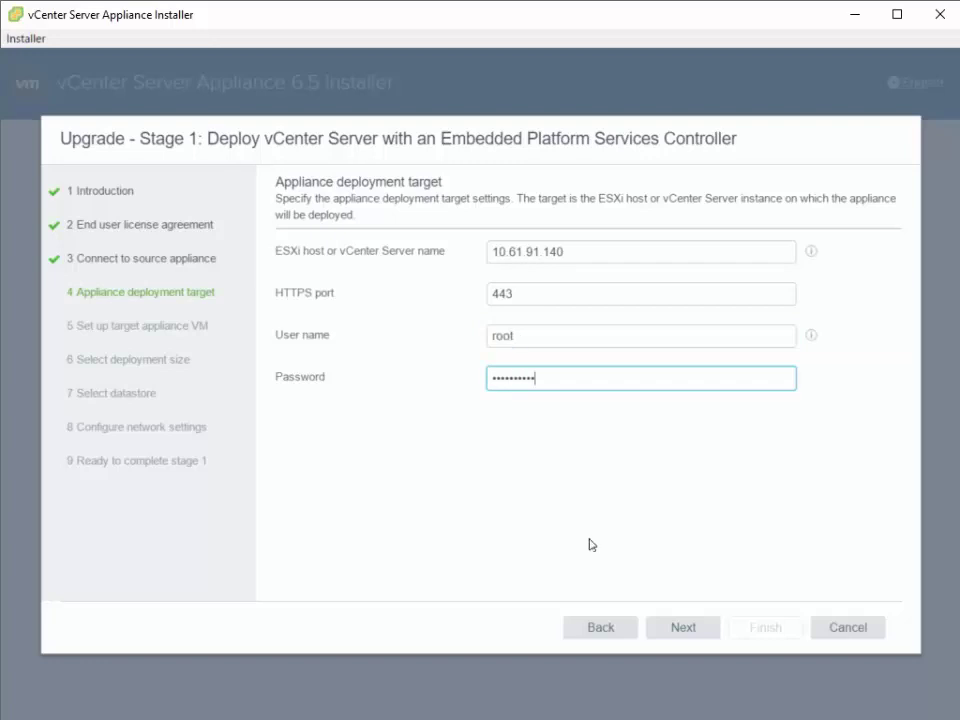
{"action": "key", "text": "Return"}
{"action": "left_click", "coordinate": [540, 506]}
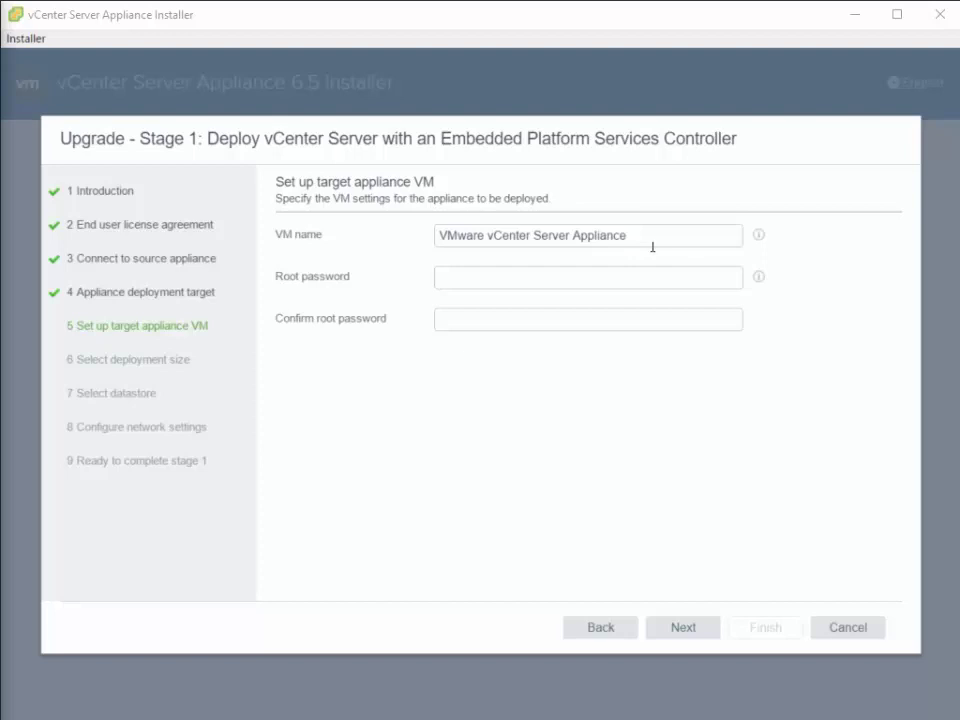
- Name the VM 'VMware vCenter Server Appliance 6.5' and set and confirm its root password
{"action": "left_click_drag", "start_coordinate": [652, 245], "coordinate": [540, 246]}
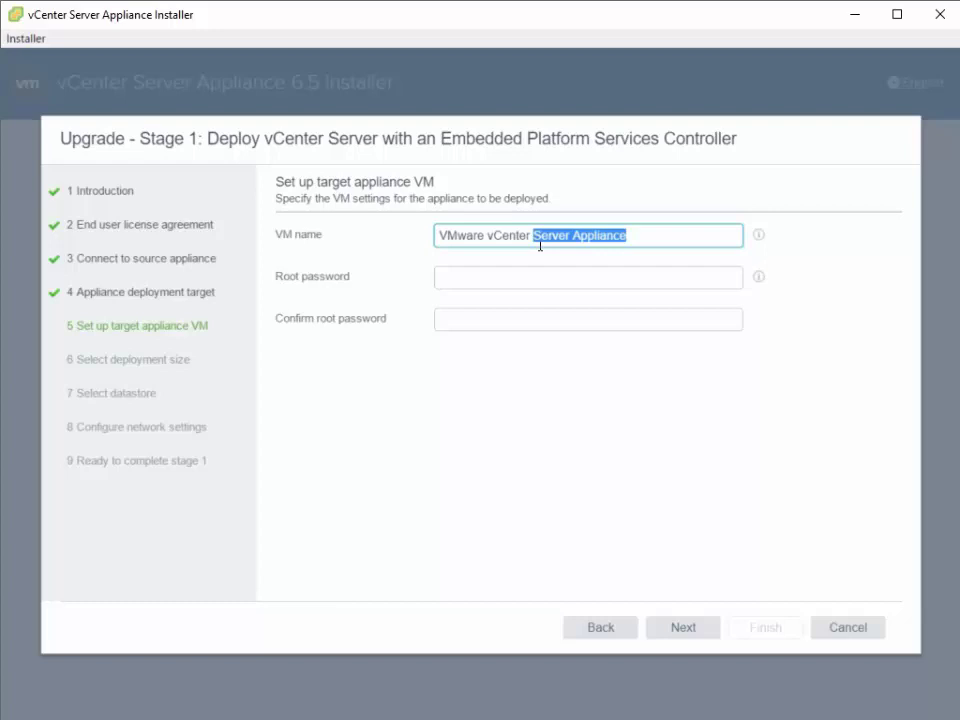
{"action": "key", "text": "End"}
{"action": "type", "text": "6.5"}
{"action": "left_click", "coordinate": [502, 288]}
{"action": "type", "text": "VMware123!"}
{"action": "key", "text": "Tab"}
{"action": "type", "text": "VMware123!"}
{"action": "left_click", "coordinate": [681, 628]}
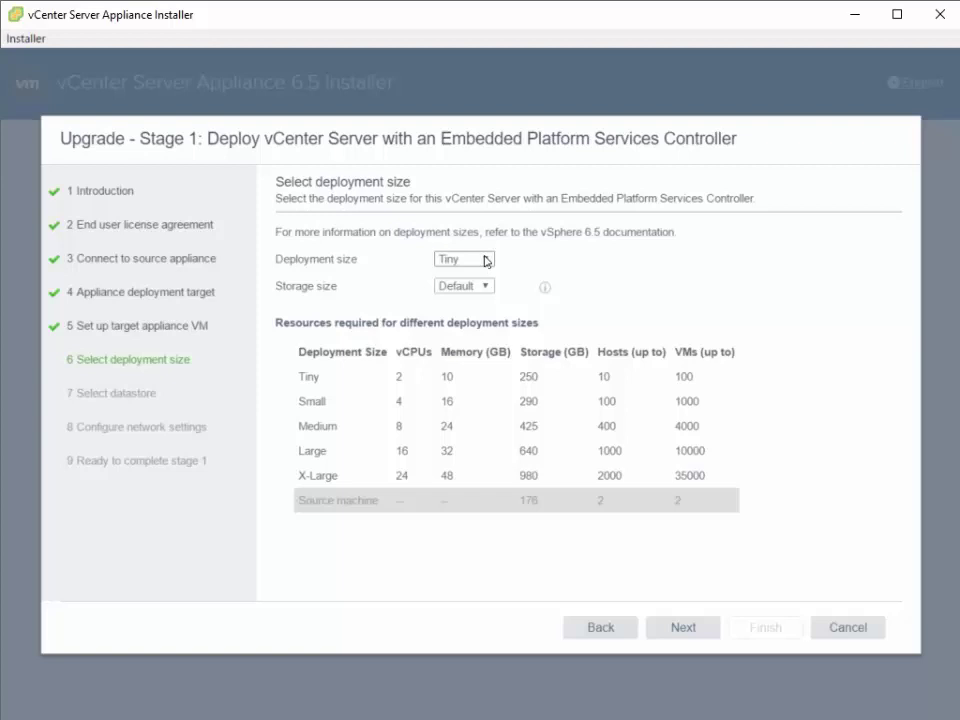
- Choose the Small deployment size with Default storage
{"action": "left_click", "coordinate": [484, 259]}
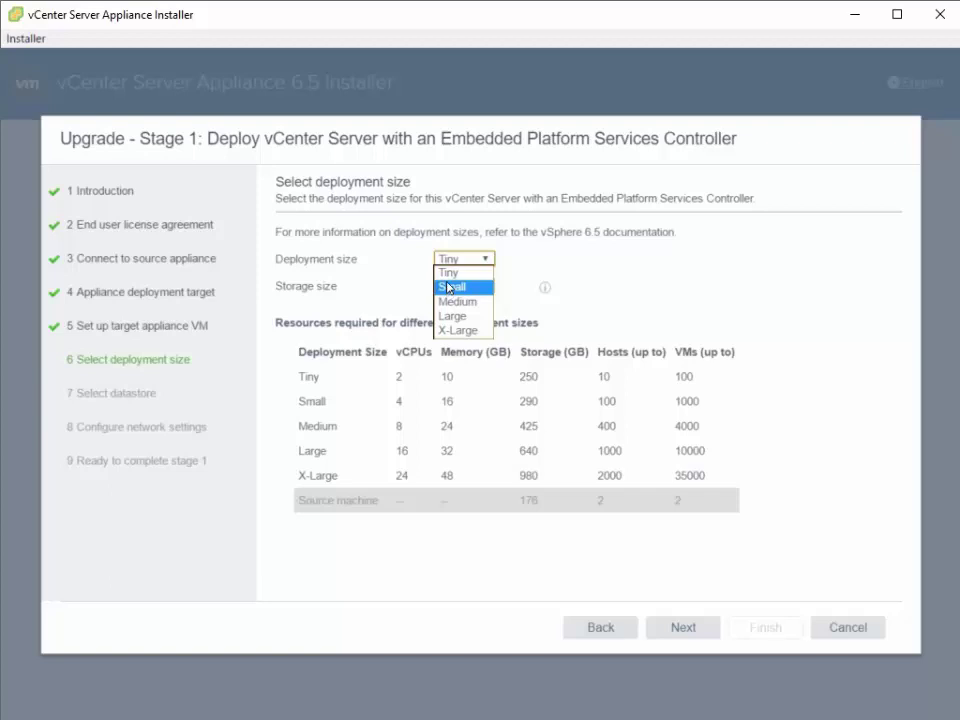
{"action": "left_click", "coordinate": [403, 409]}
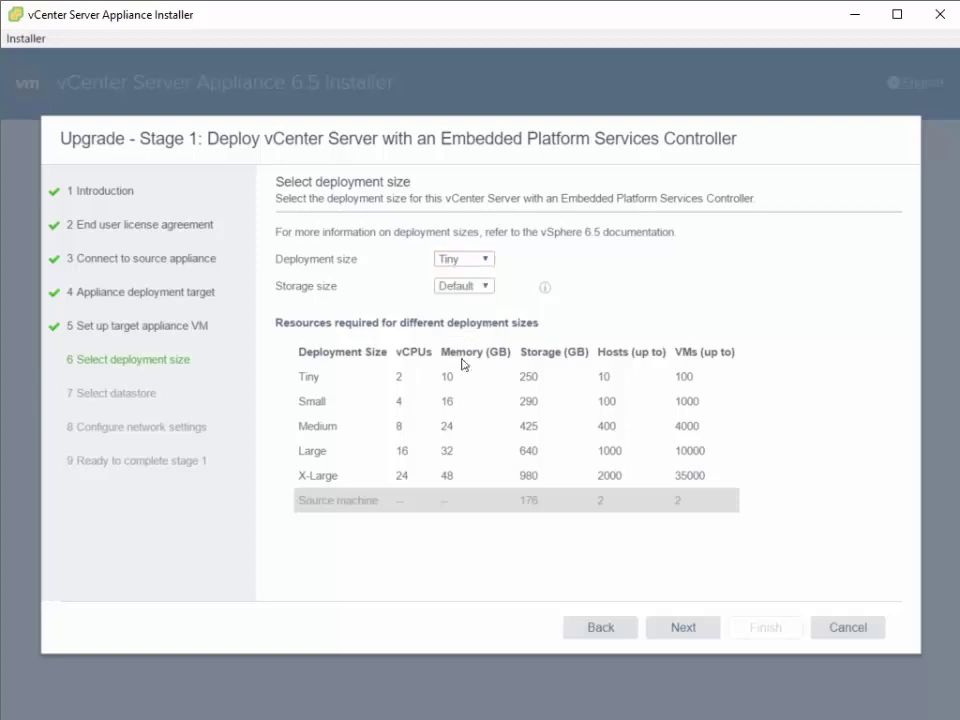
{"action": "left_click", "coordinate": [488, 265]}
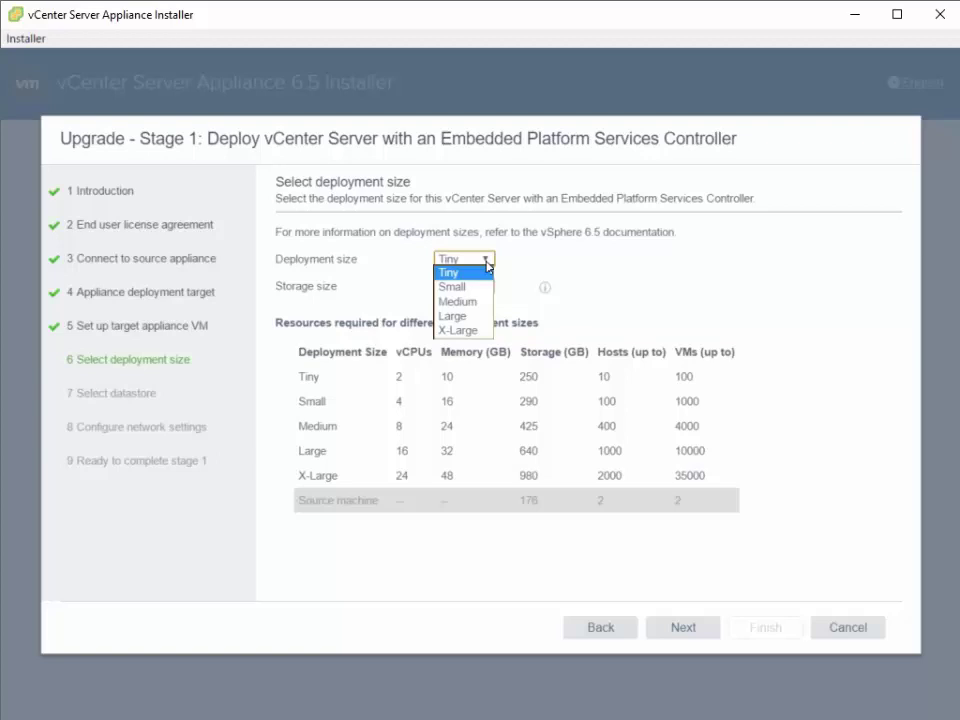
{"action": "left_click", "coordinate": [475, 289]}
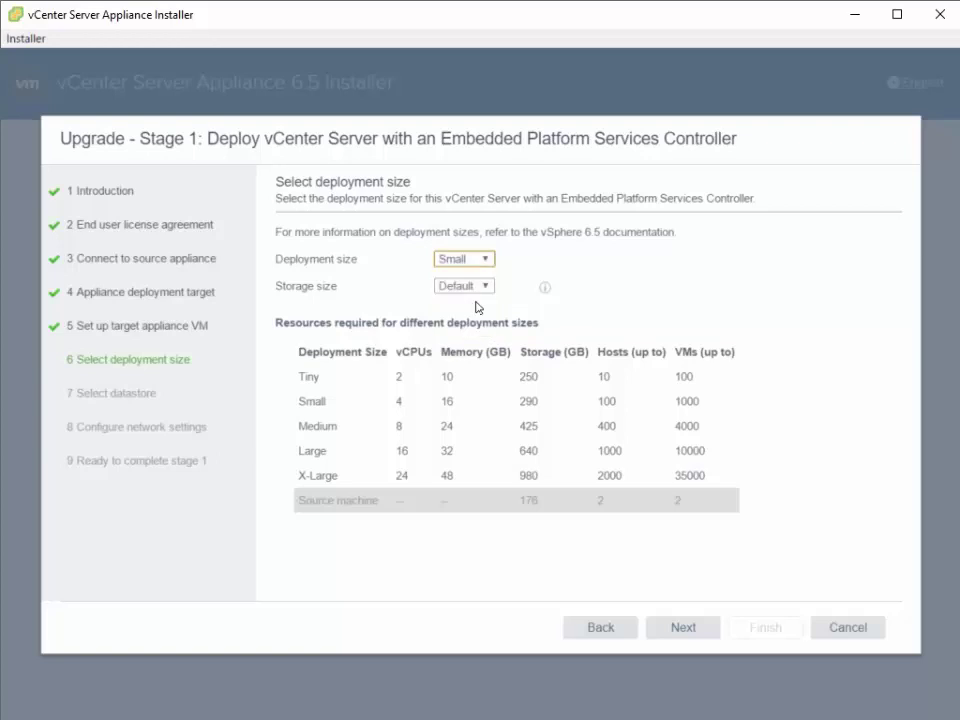
{"action": "left_click", "coordinate": [706, 628]}
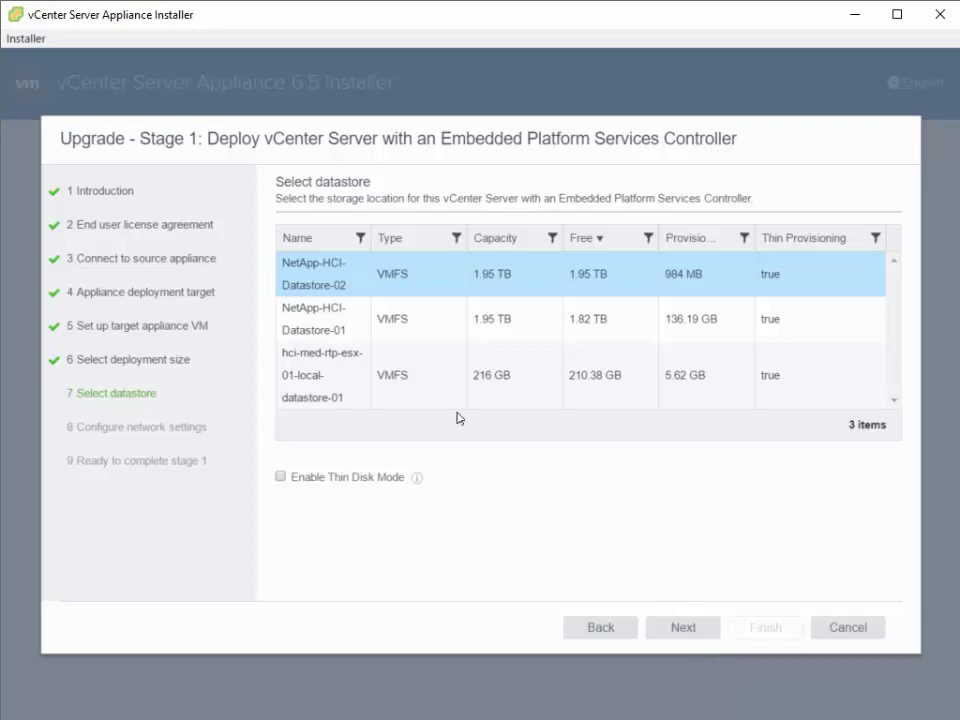
- Select NetApp-HCI-Datastore-01 with Enable Thin Disk Mode turned on
{"action": "left_click", "coordinate": [414, 334]}
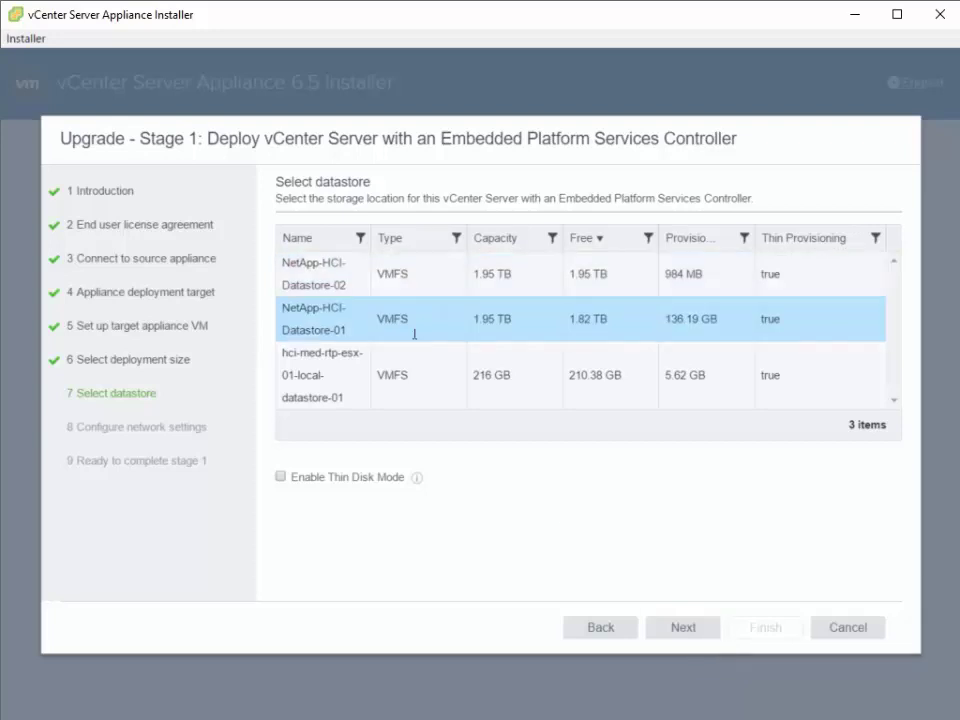
{"action": "left_click", "coordinate": [282, 477]}
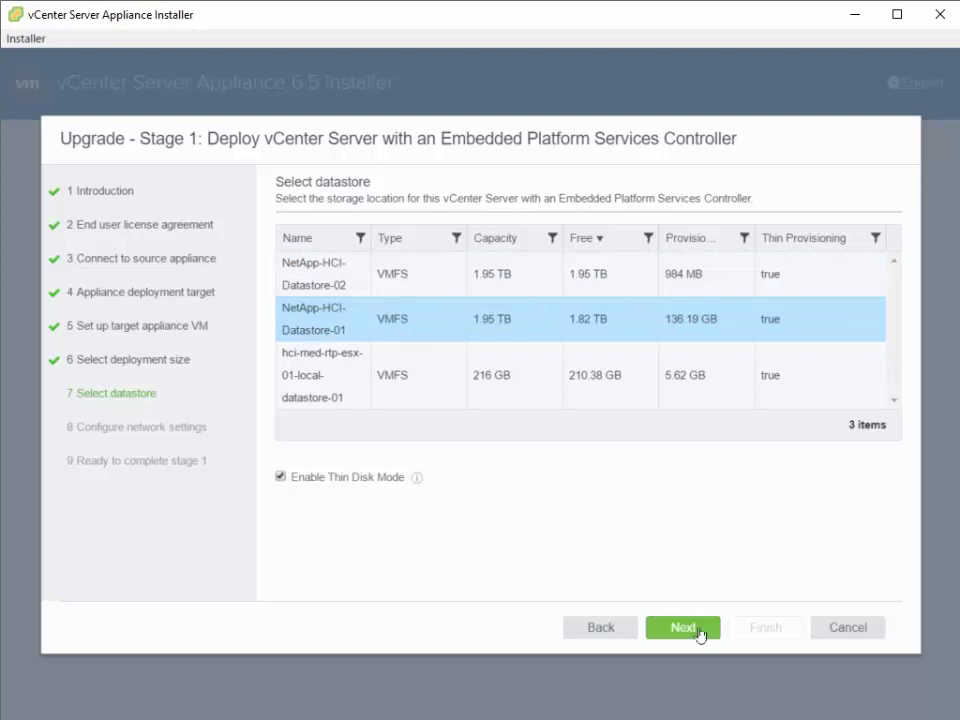
{"action": "left_click", "coordinate": [700, 632]}
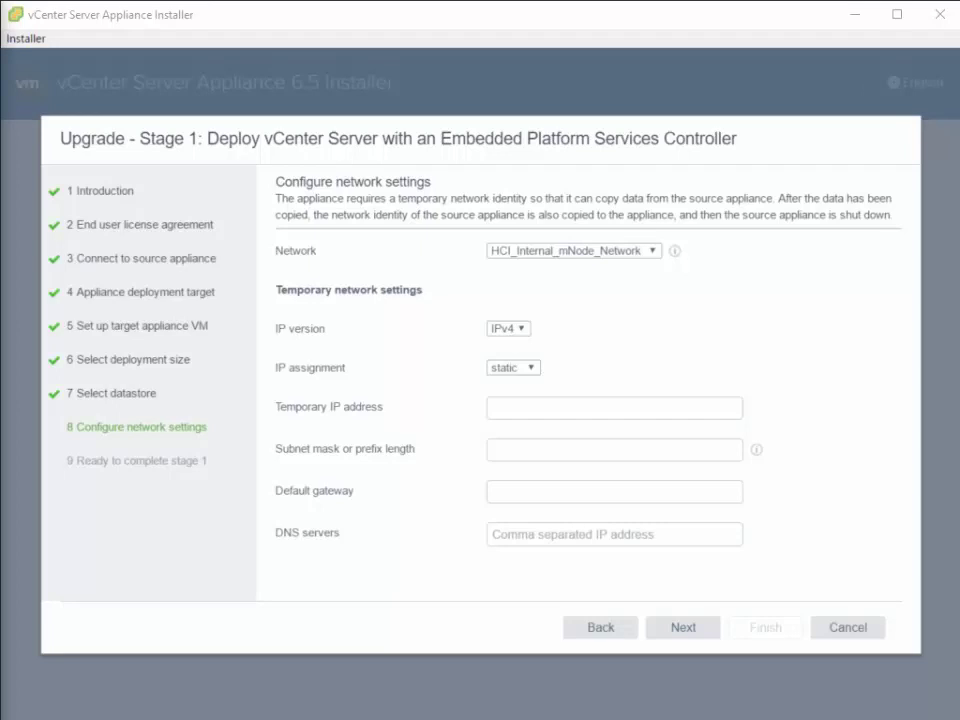
- Set temporary IP 10.61.91.170, mask 255.255.255.0, gateway 10.61.91.1 and DNS 10.61.91.210
{"action": "left_click", "coordinate": [517, 411]}
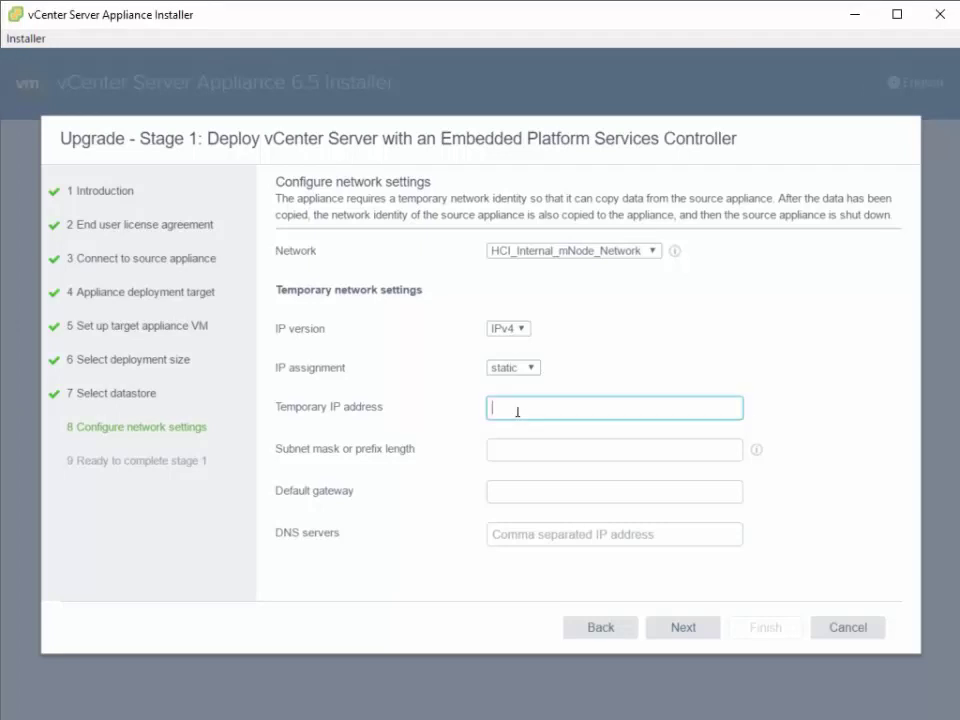
{"action": "type", "text": "10.61.91.170"}
{"action": "left_click", "coordinate": [517, 458]}
{"action": "type", "text": "255.255.255.0"}
{"action": "key", "text": "BackSpace"}
{"action": "type", "text": "0"}
{"action": "key", "text": "Tab"}
{"action": "type", "text": "10.61.91.1"}
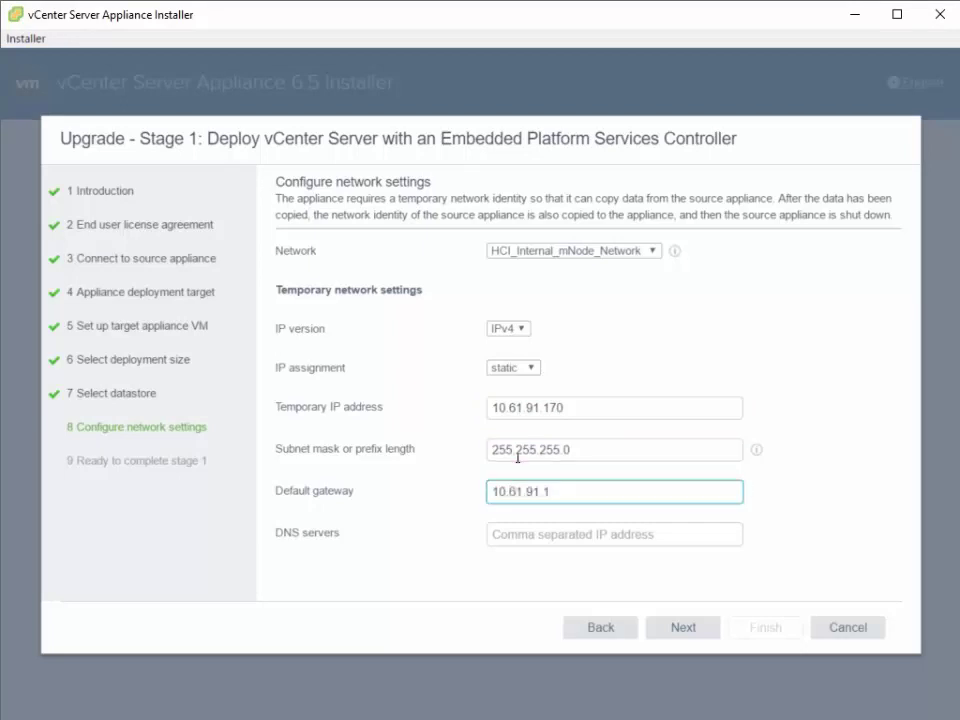
{"action": "left_click", "coordinate": [589, 544]}
{"action": "type", "text": "10.61.91.210"}
{"action": "left_click", "coordinate": [672, 627]}
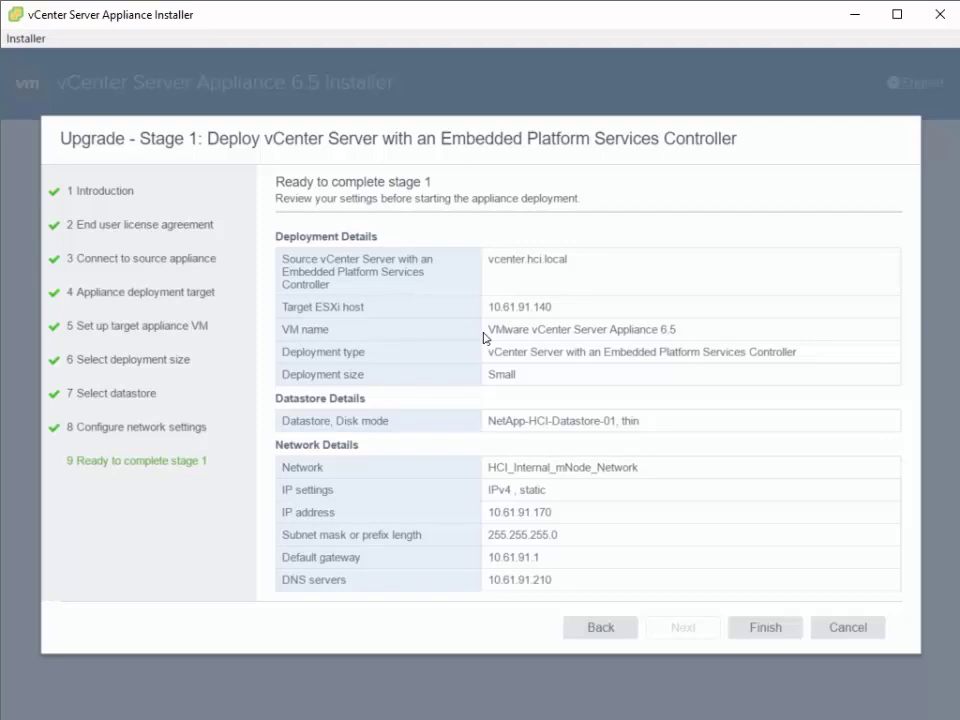
- Finish the Ready to complete stage 1 page to begin deploying the appliance
{"action": "left_click", "coordinate": [781, 634]}
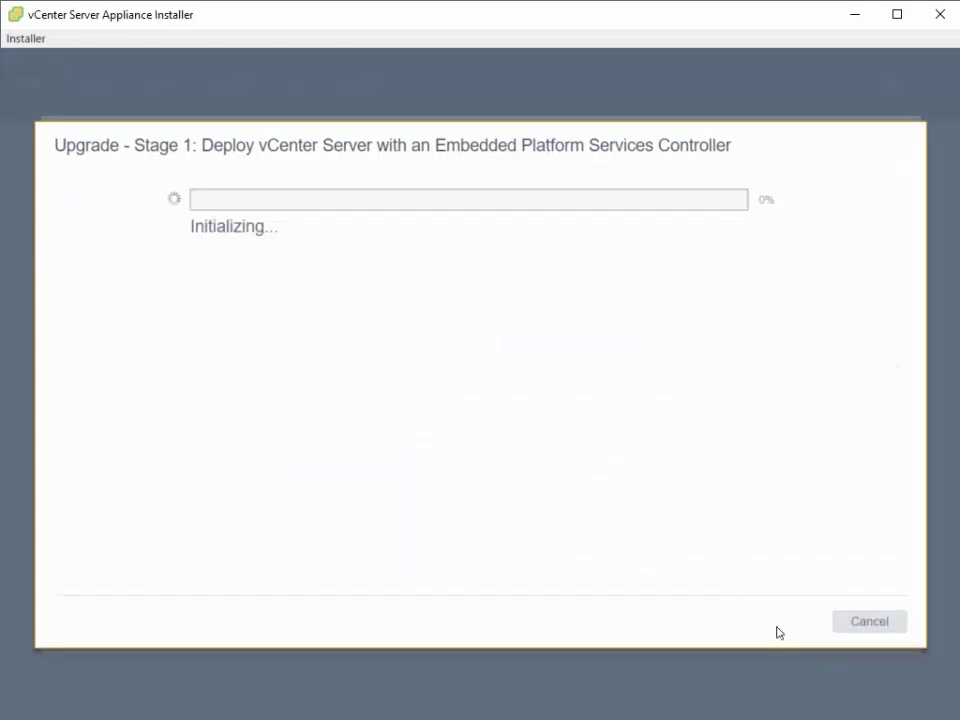